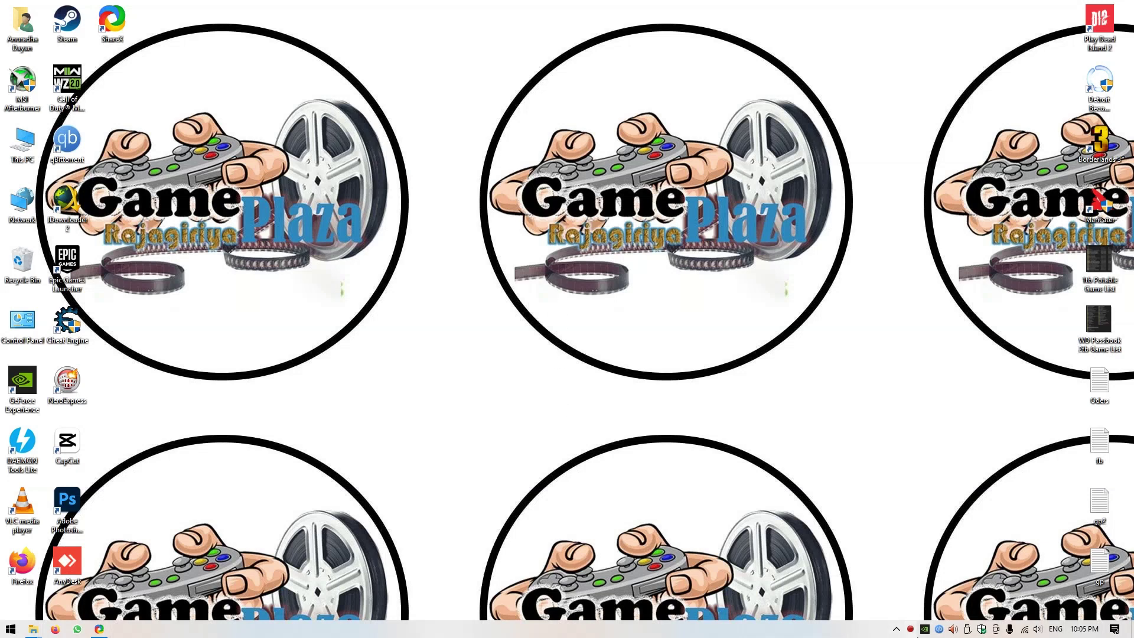
# Step: Show the hidden notification-area icons, then close that popup again
pyautogui.moveTo(910, 628)
pyautogui.mouseDown()
pyautogui.moveTo(903, 617)
pyautogui.moveTo(920, 609)
pyautogui.mouseUp()
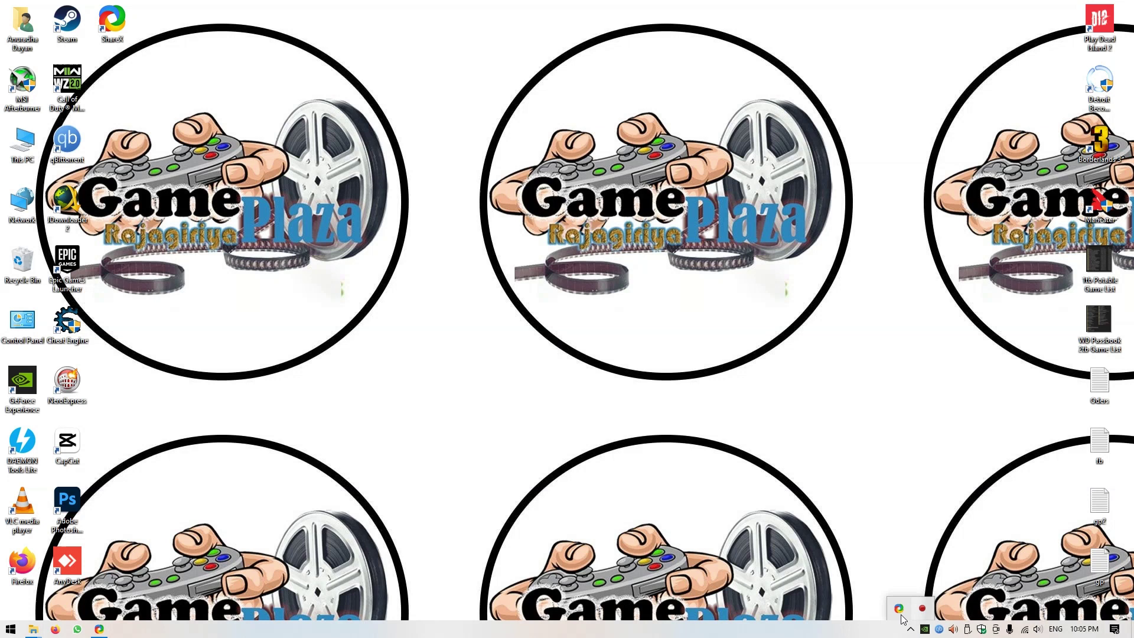
pyautogui.click(645, 518)
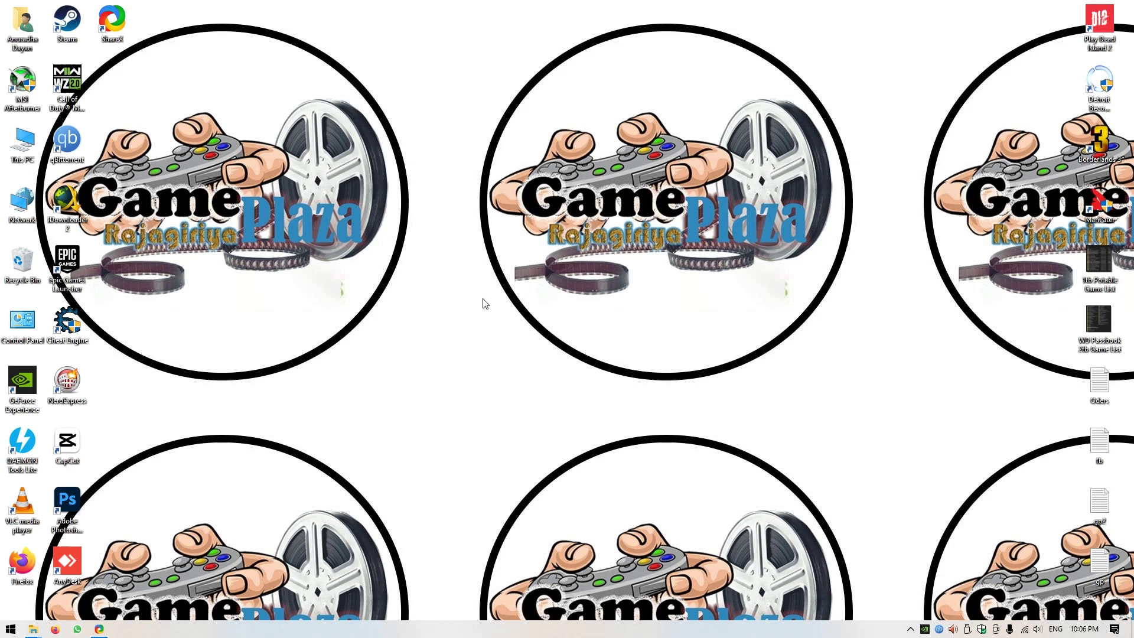
# Step: Open This PC > Local Disk (A:) > To DVD > GTA V and narrow the Name column
pyautogui.doubleClick(22, 141)
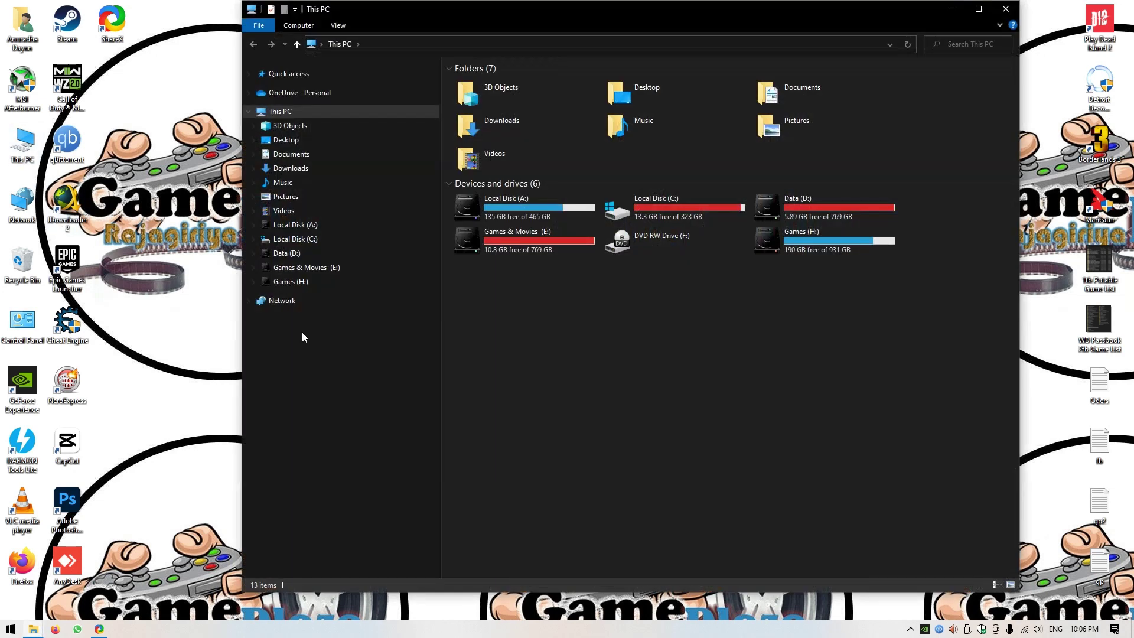
pyautogui.doubleClick(547, 221)
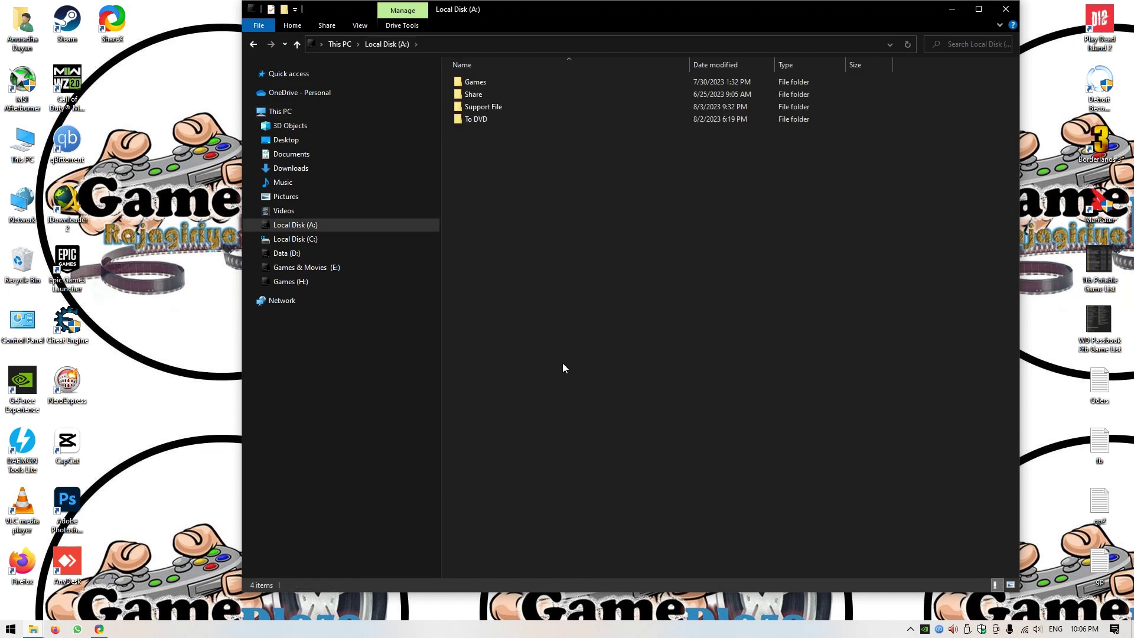
pyautogui.doubleClick(494, 122)
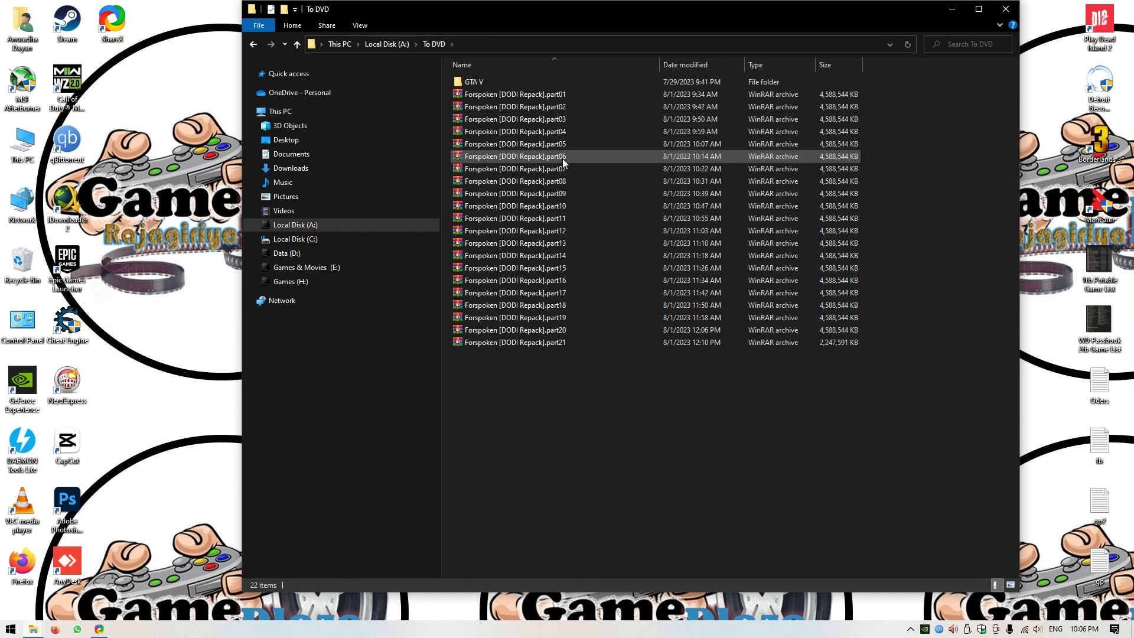
pyautogui.doubleClick(484, 81)
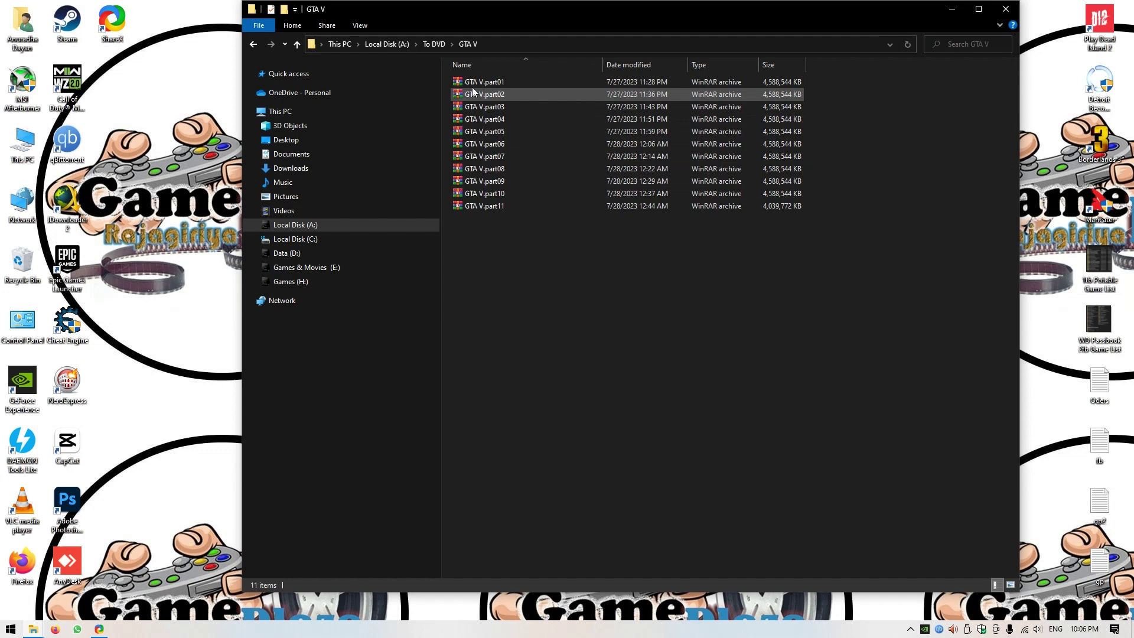
pyautogui.moveTo(602, 69); pyautogui.dragTo(573, 99)
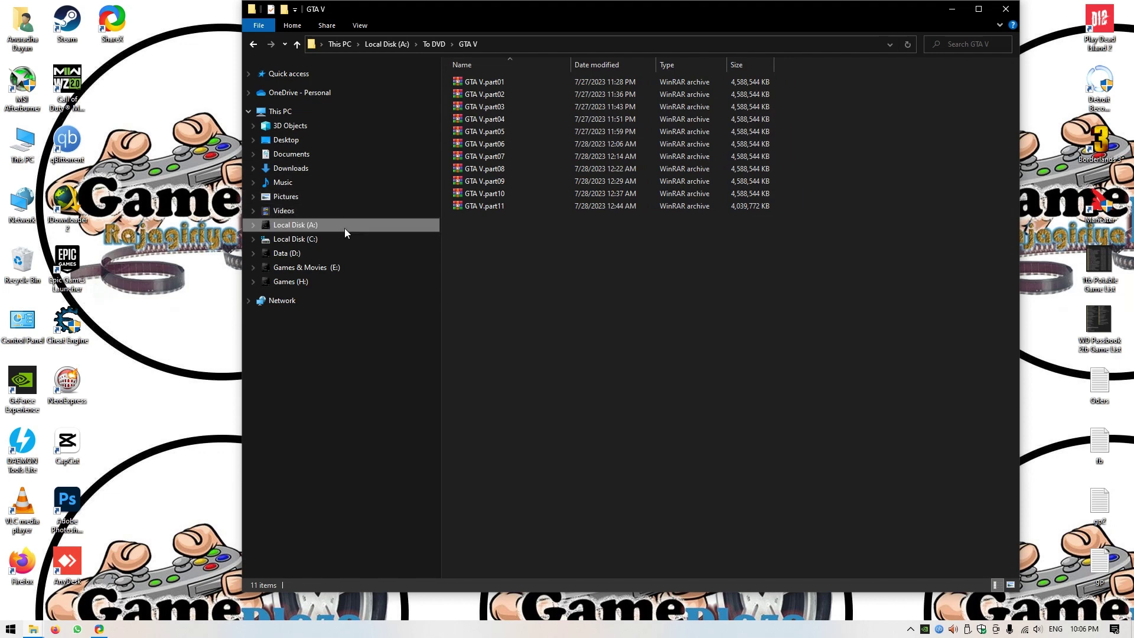
# Step: Look at the winrar-x64-571 installer in Support File, then return to To DVD > GTA V
pyautogui.click(323, 228)
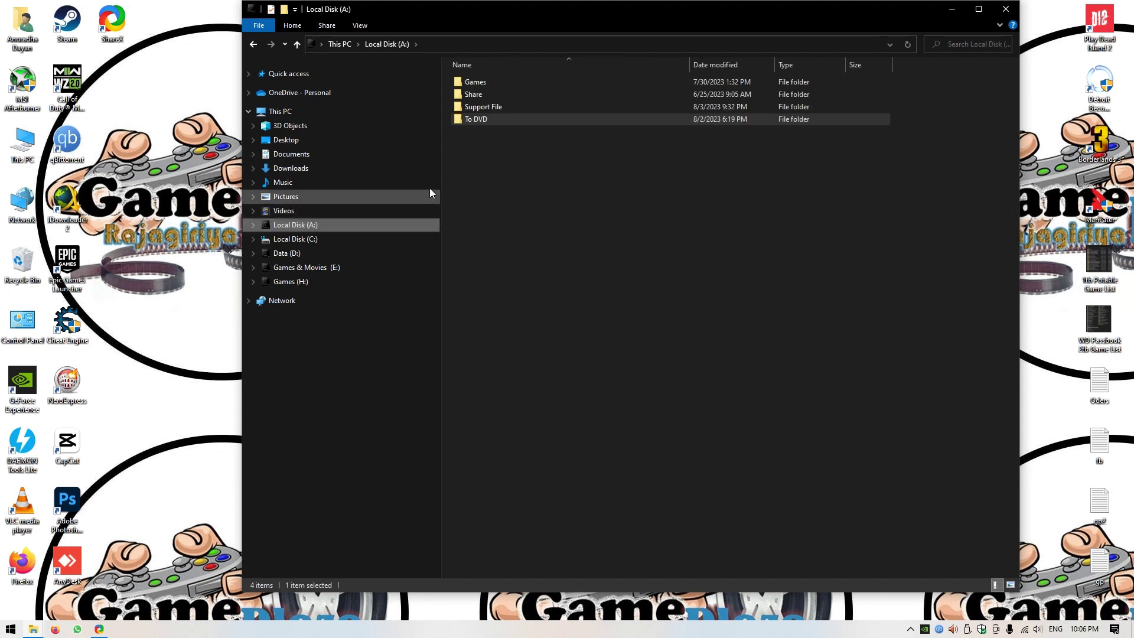
pyautogui.click(495, 108)
pyautogui.doubleClick(495, 108)
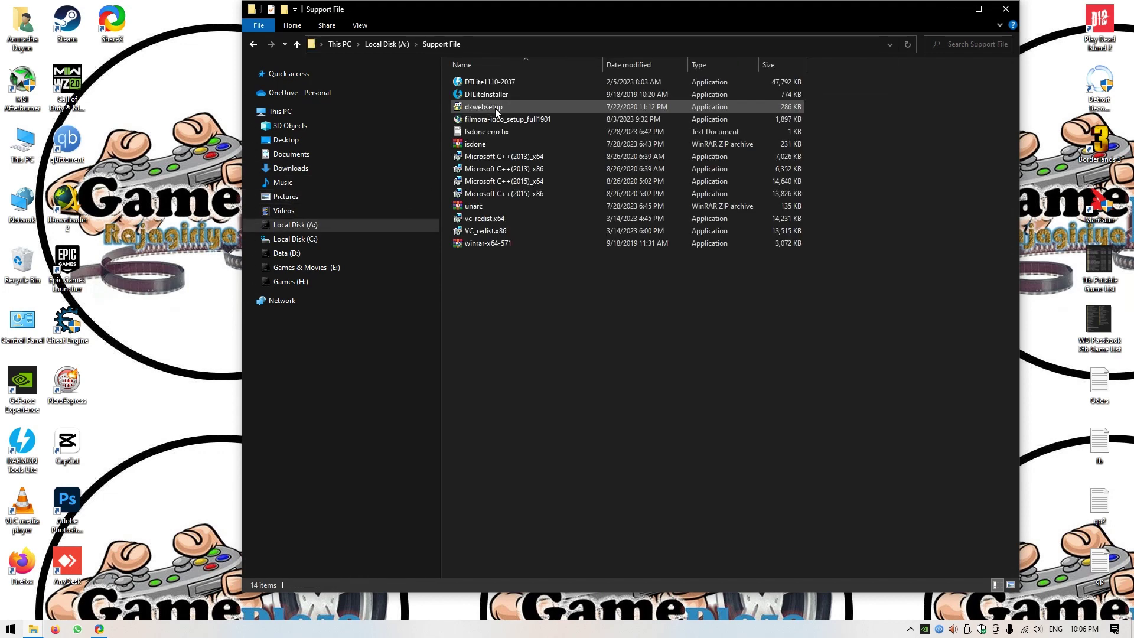
pyautogui.click(487, 247)
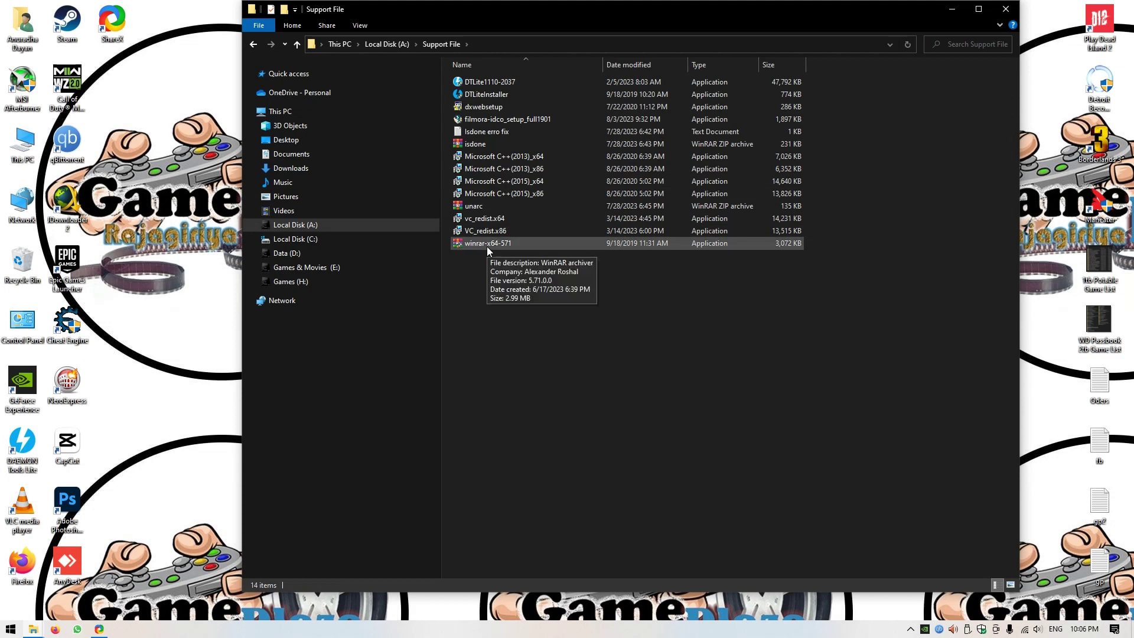
pyautogui.click(359, 225)
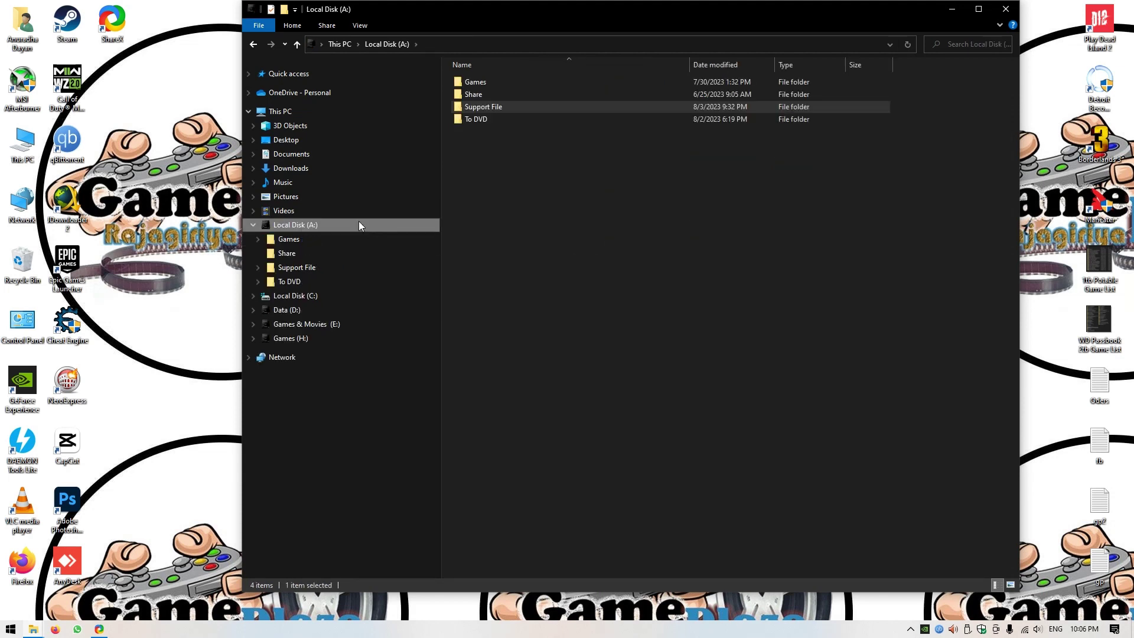
pyautogui.doubleClick(476, 120)
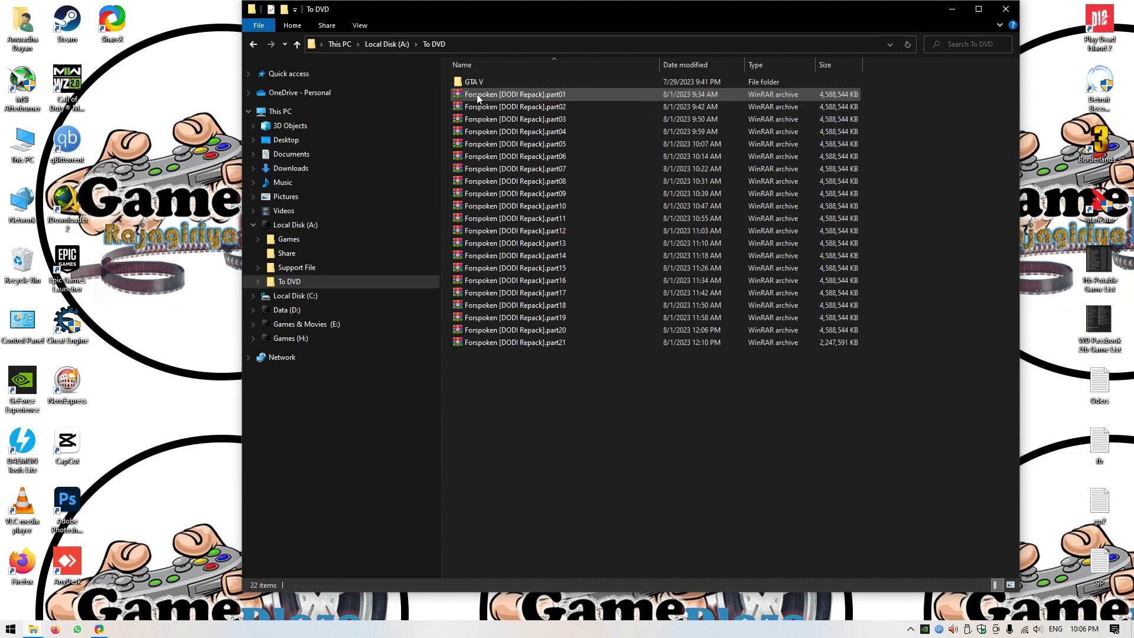
pyautogui.doubleClick(473, 83)
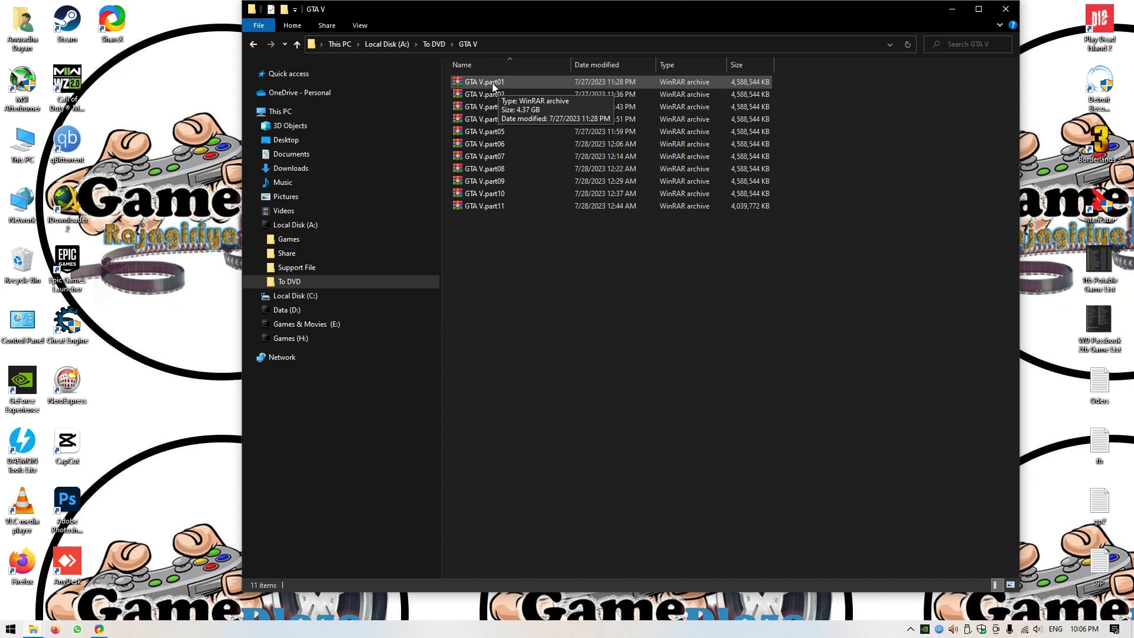
# Step: Use Extract files on GTA V.part01 with D:\Games Soft Copy\G as the destination
pyautogui.rightClick(492, 84)
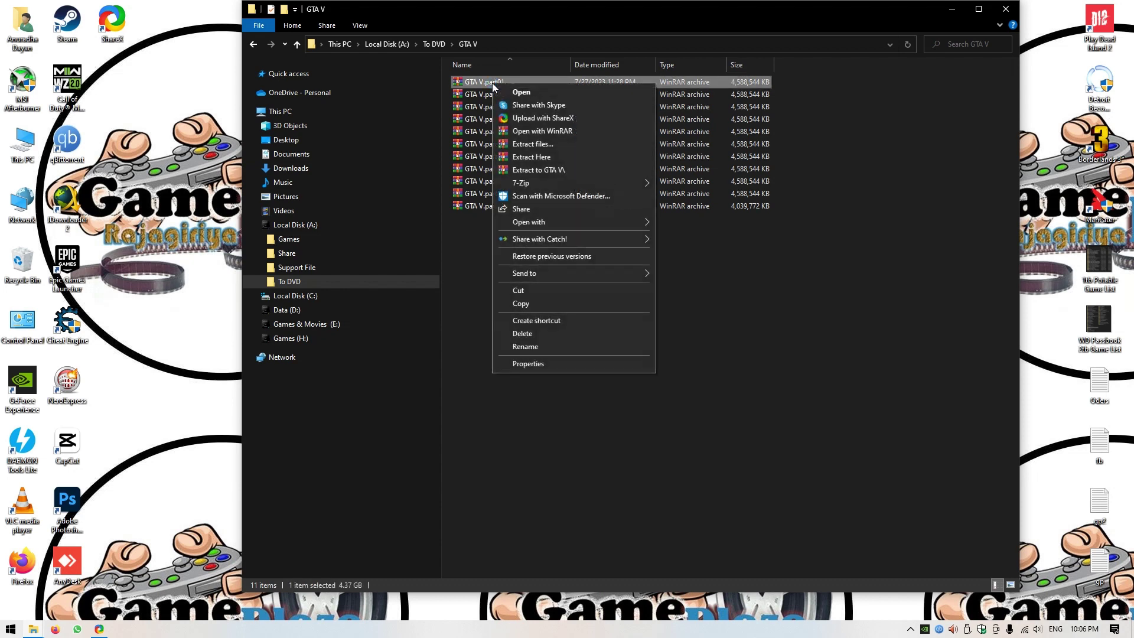
pyautogui.click(548, 144)
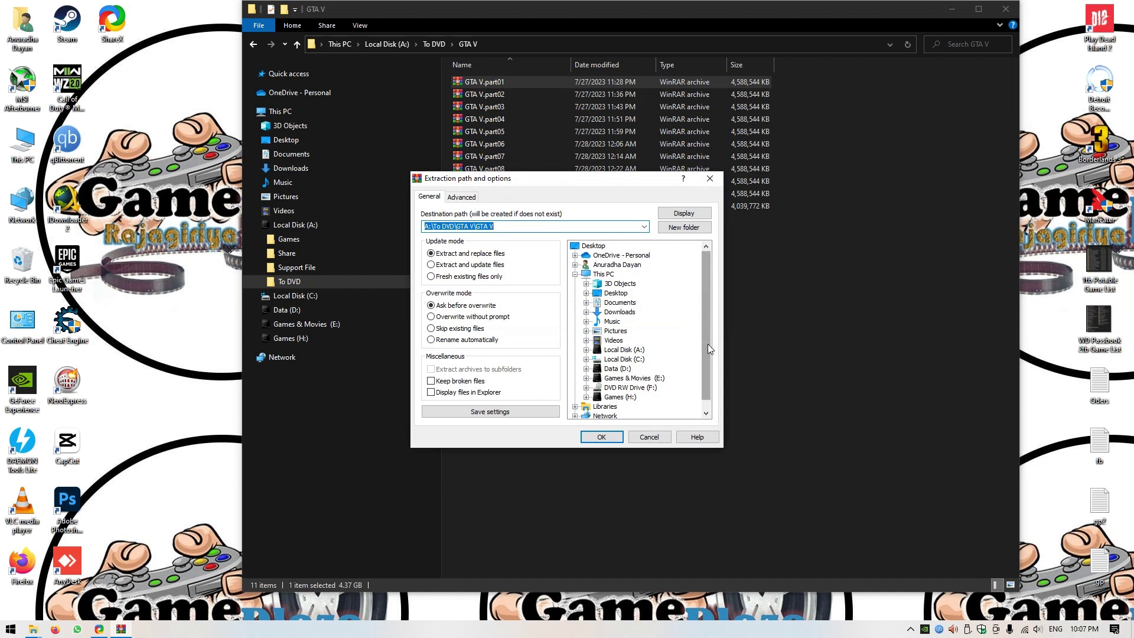
pyautogui.scroll(-1, 707, 344)
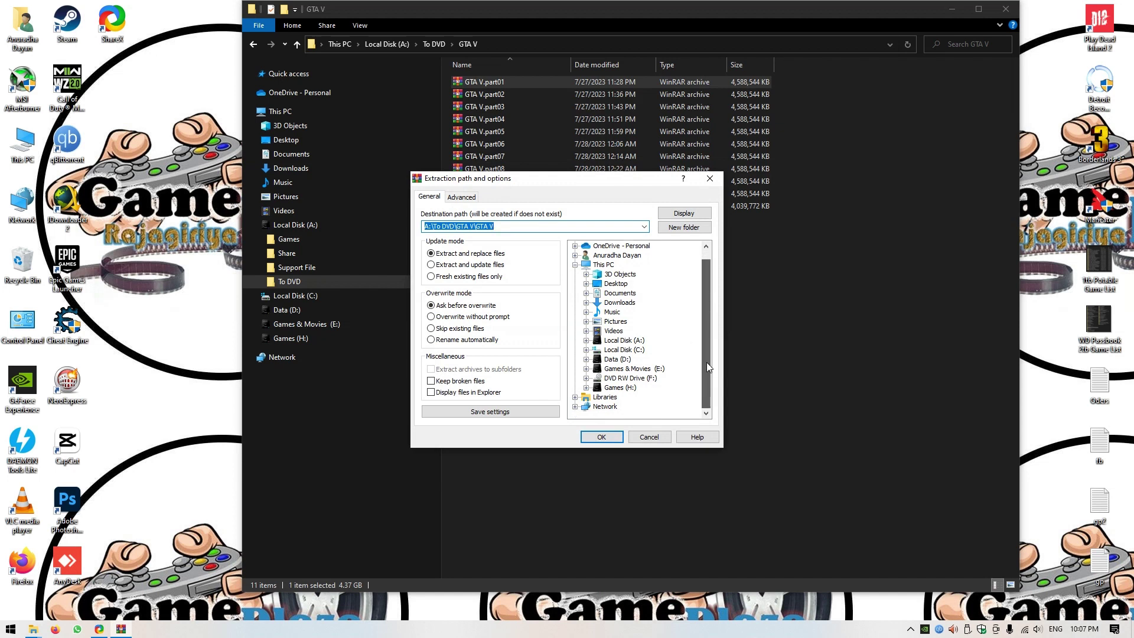
pyautogui.click(586, 360)
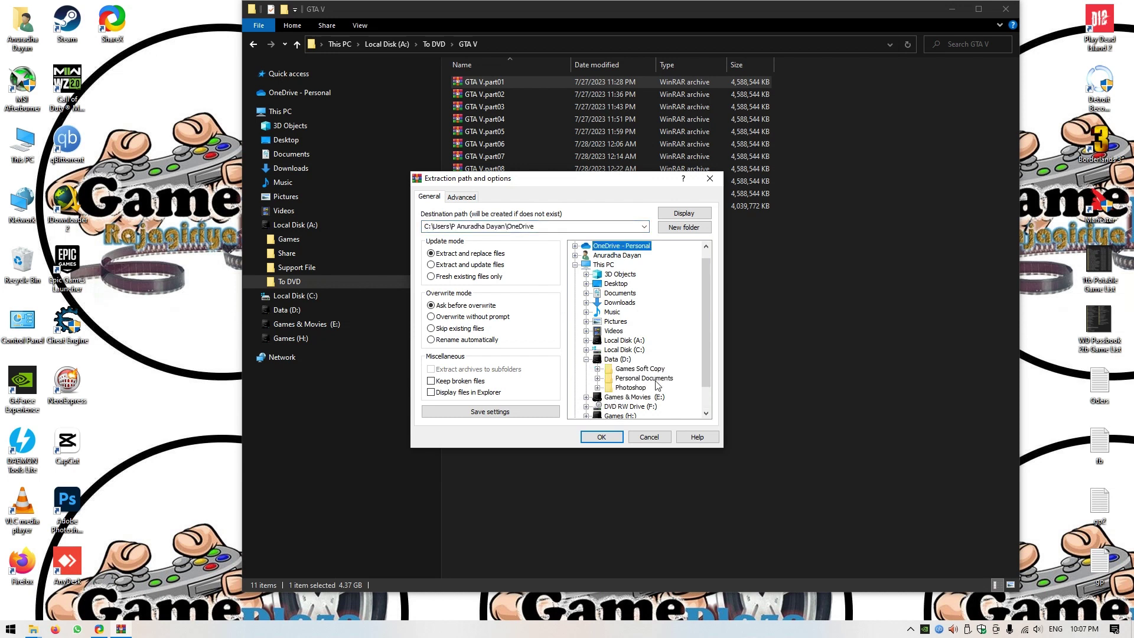
pyautogui.click(621, 369)
pyautogui.click(598, 370)
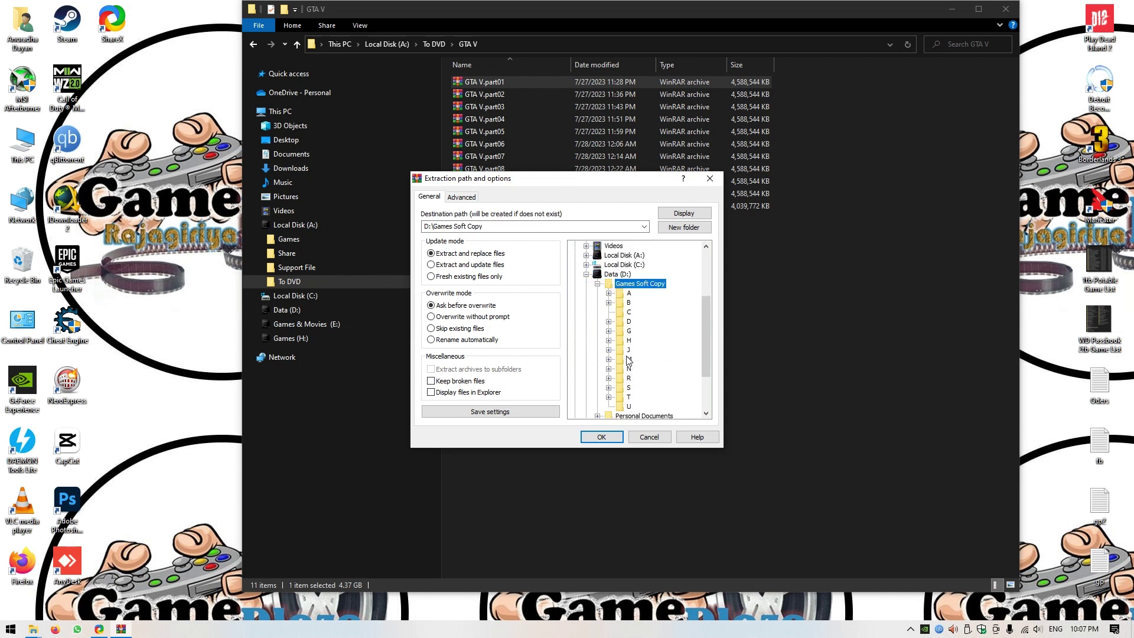
pyautogui.click(627, 331)
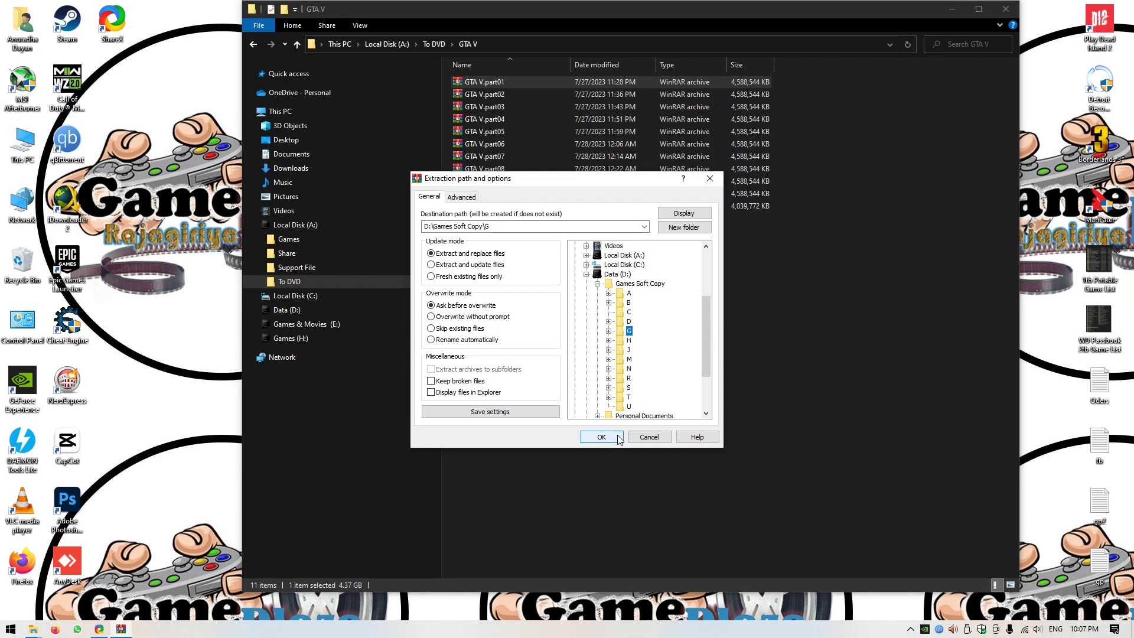
# Step: Start the extraction, then browse to D:\Games Soft Copy\G\GTA V and select setup
pyautogui.click(649, 437)
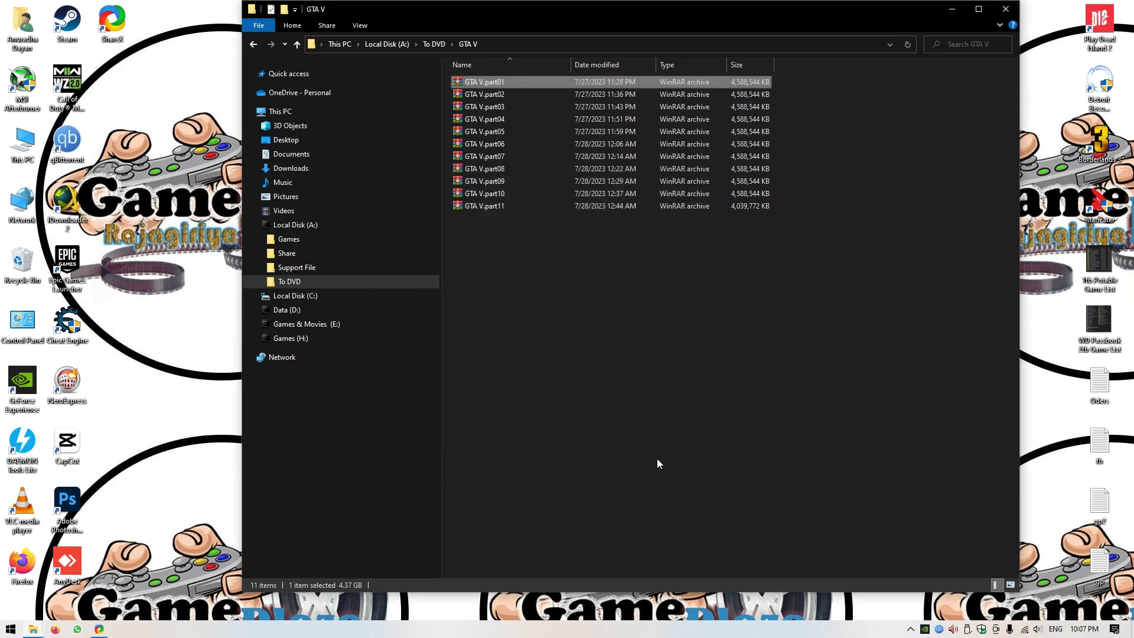
pyautogui.click(254, 225)
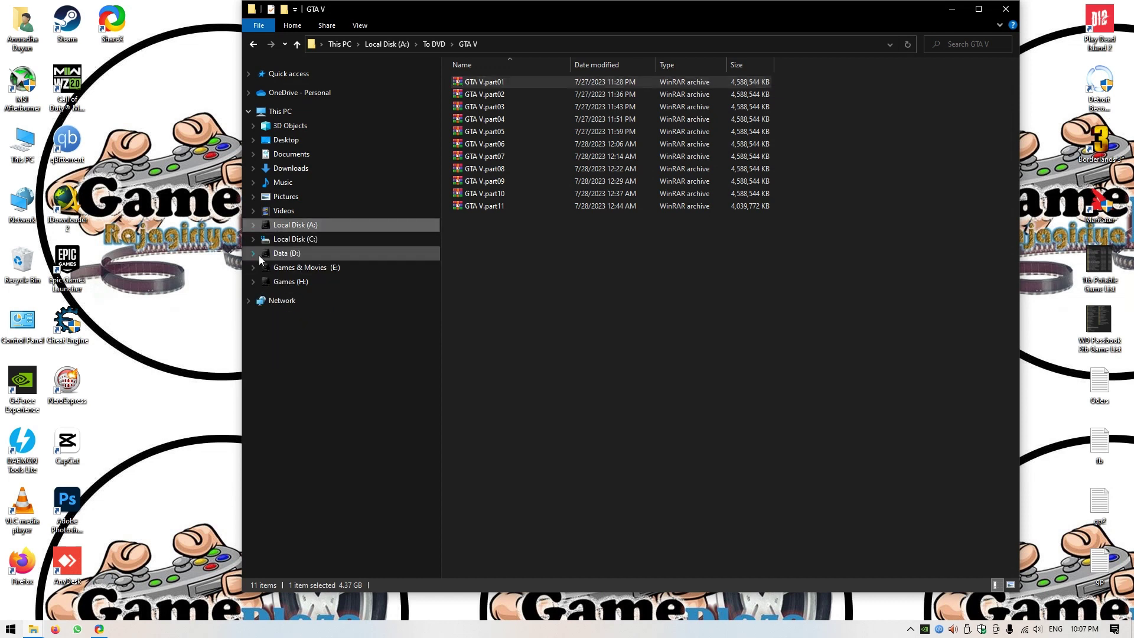
pyautogui.click(273, 255)
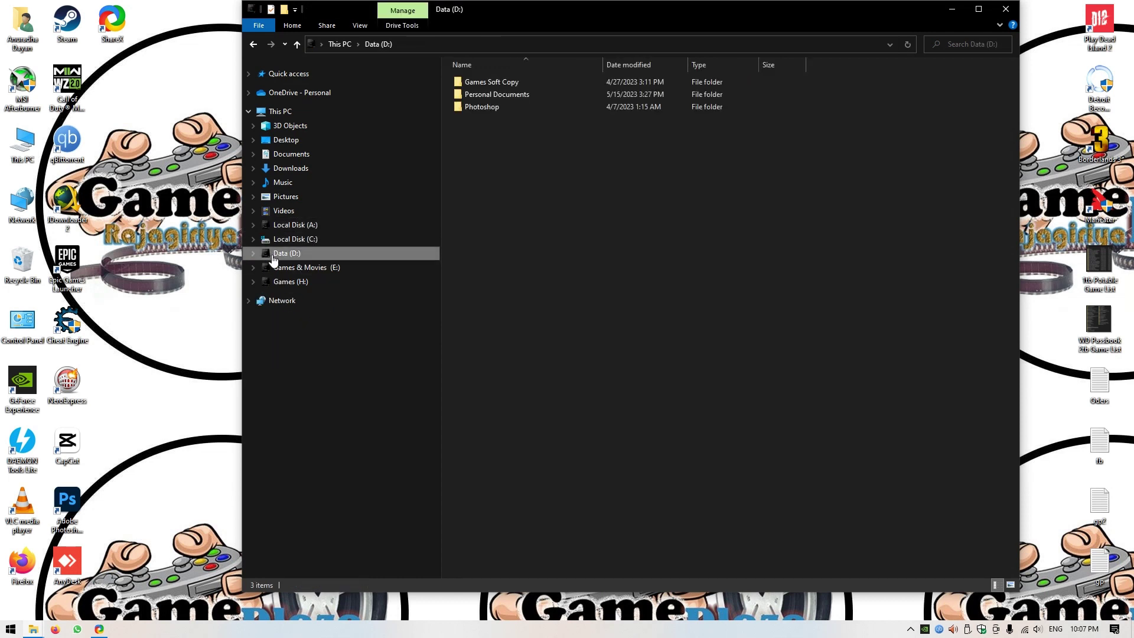
pyautogui.doubleClick(509, 84)
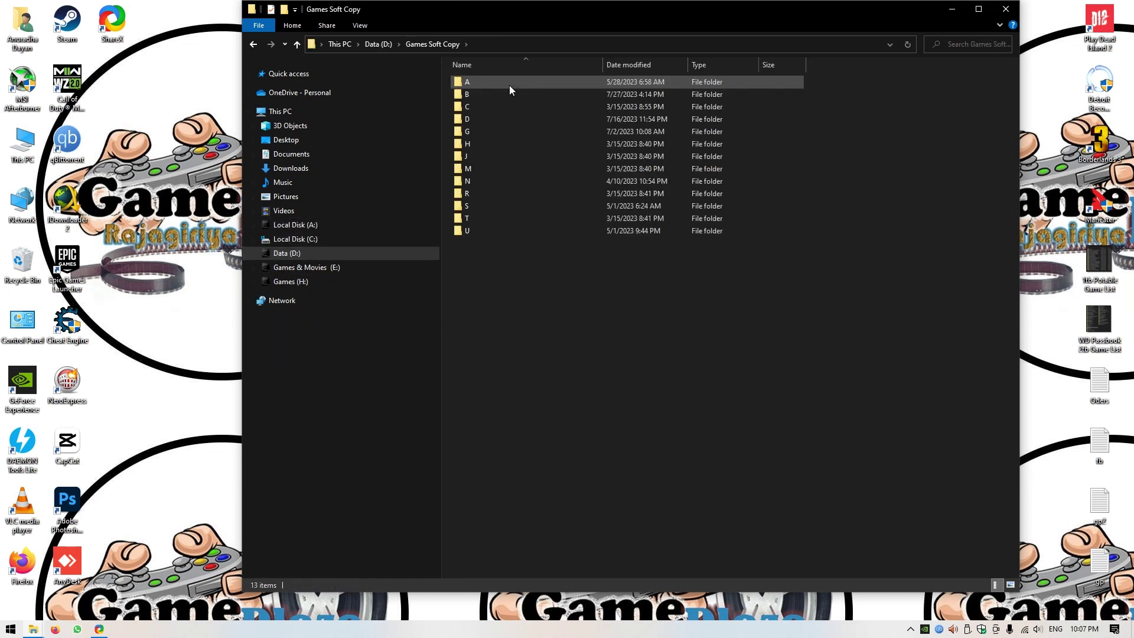
pyautogui.doubleClick(497, 132)
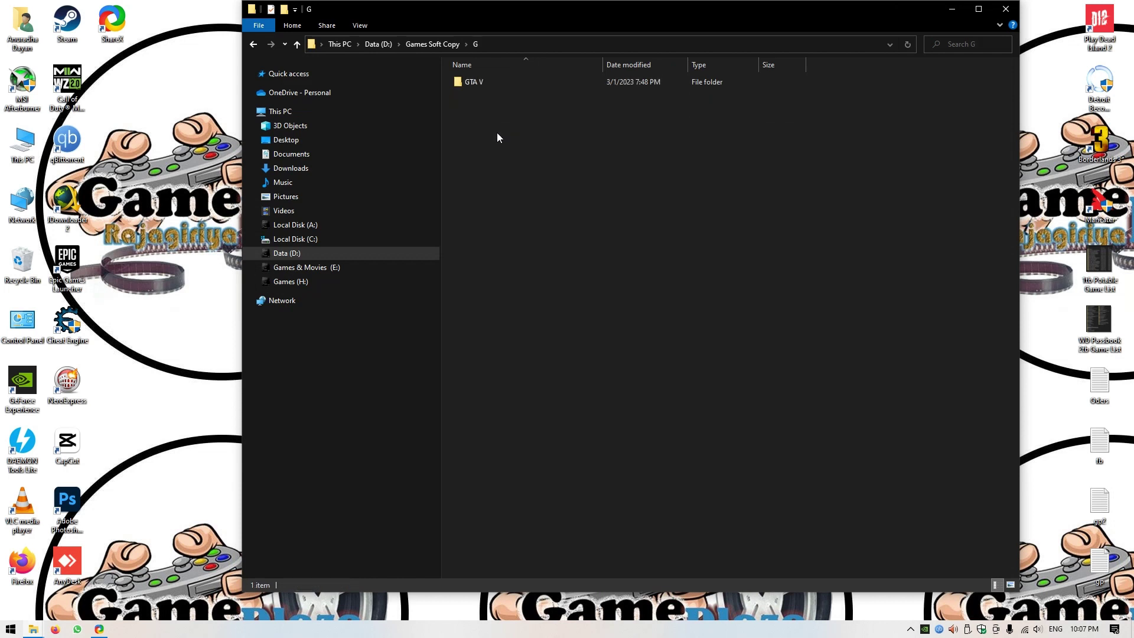
pyautogui.doubleClick(472, 81)
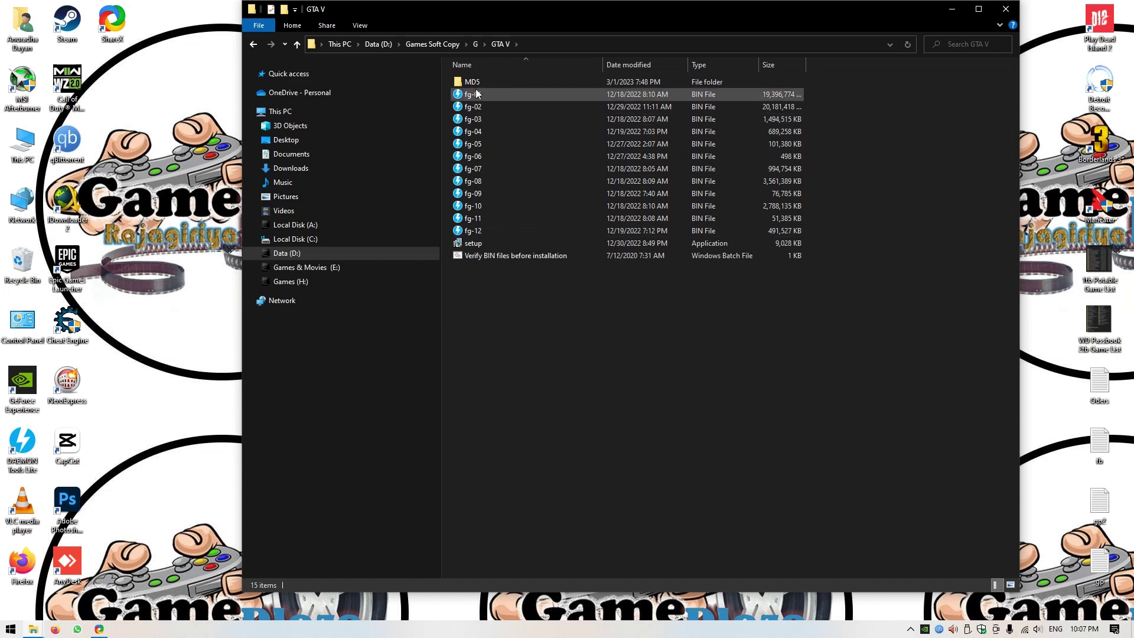
pyautogui.click(501, 242)
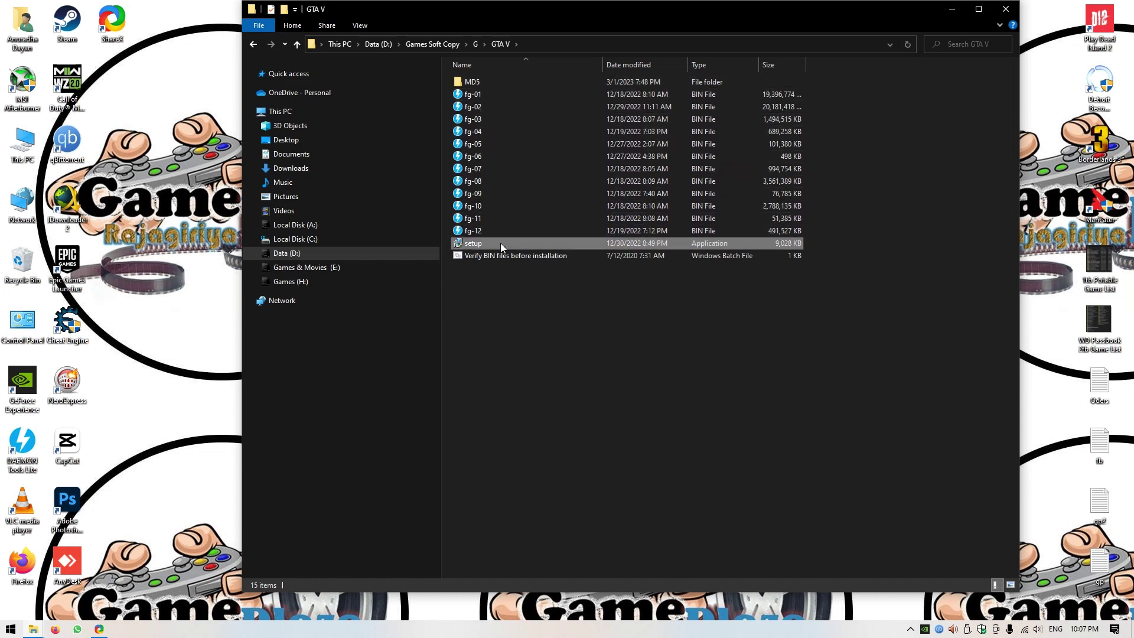
# Step: Run GTA V setup in English, move the wizard window, and cancel to get the Exit Setup prompt
pyautogui.doubleClick(509, 243)
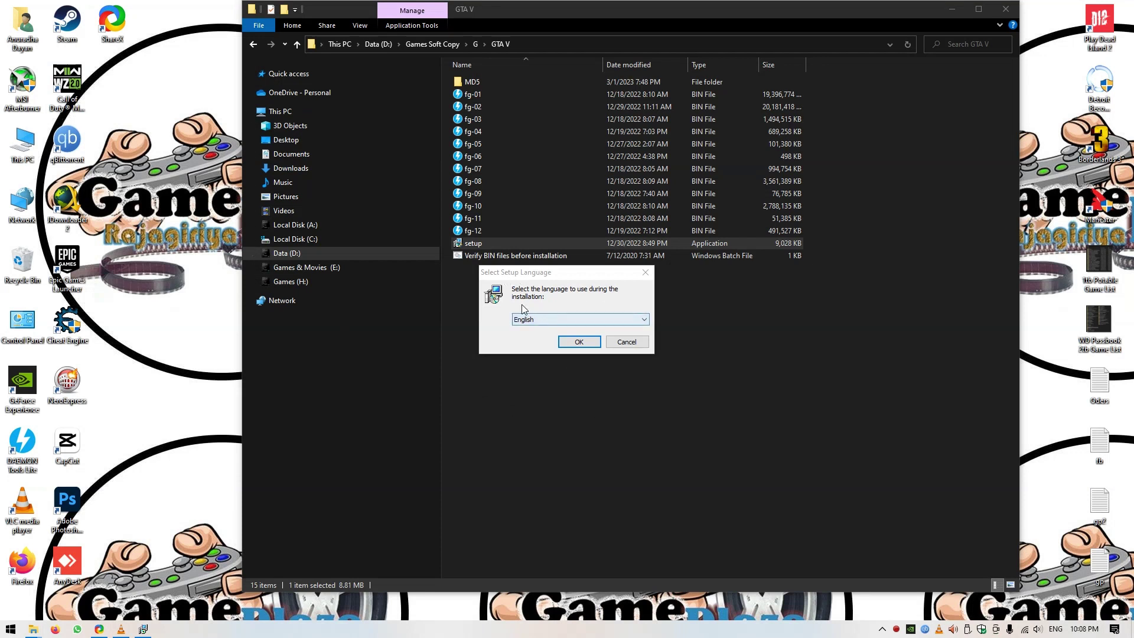
pyautogui.click(578, 342)
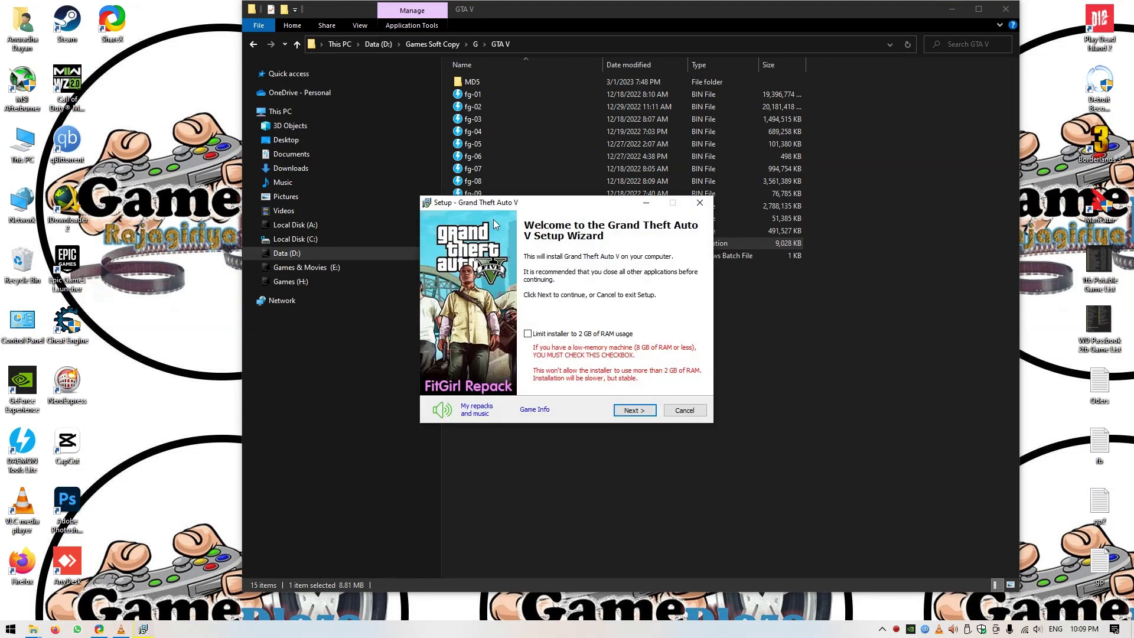
pyautogui.moveTo(533, 202); pyautogui.dragTo(572, 174)
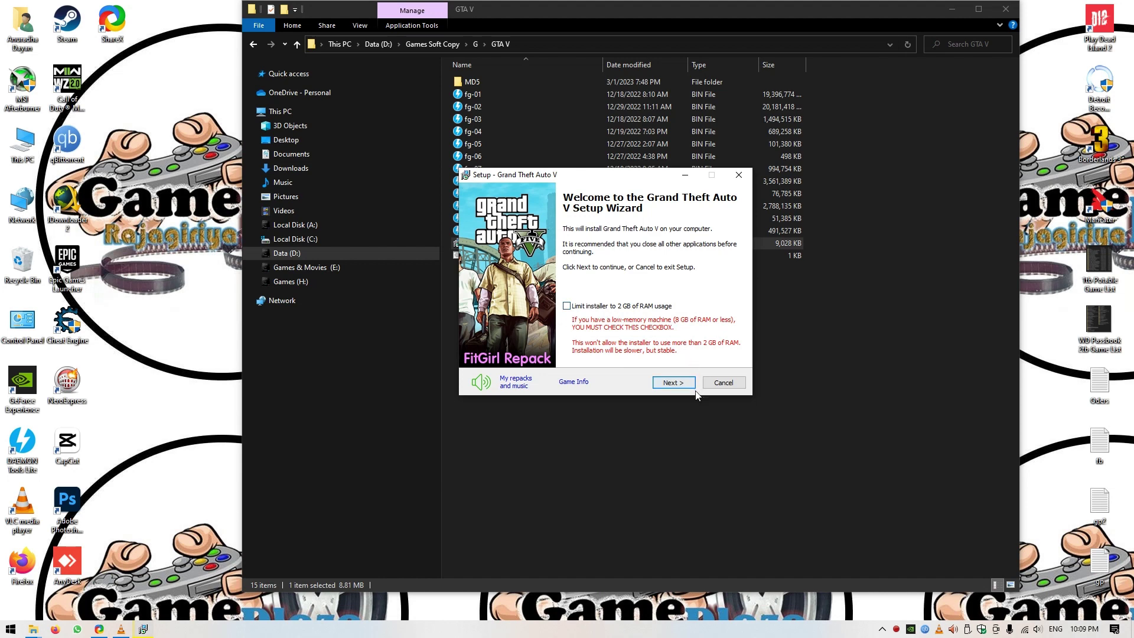
pyautogui.click(721, 383)
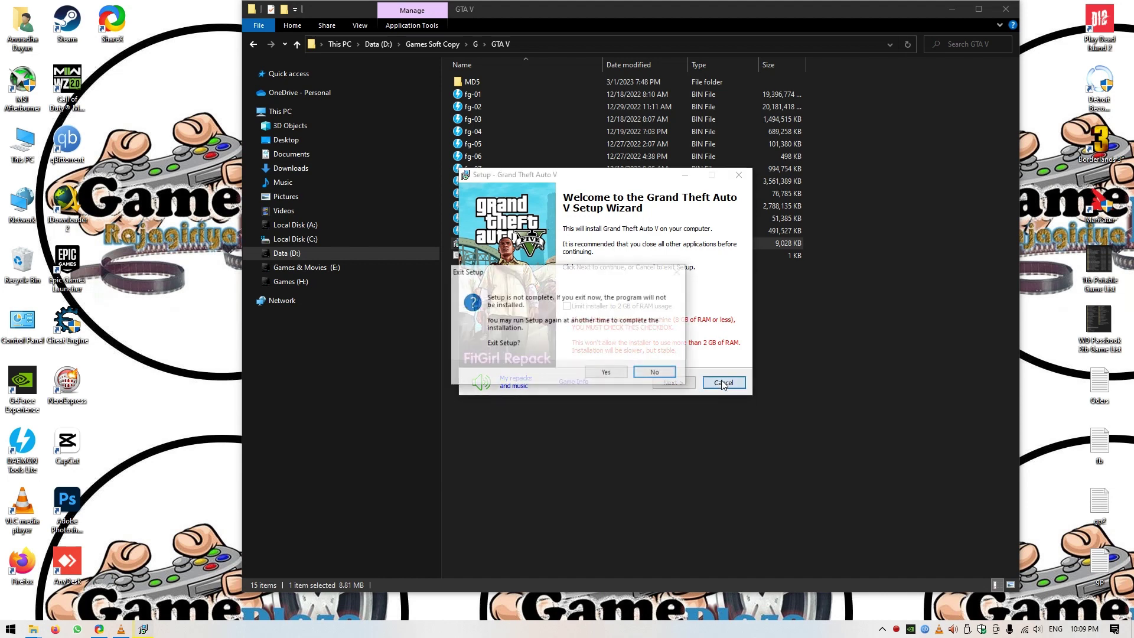